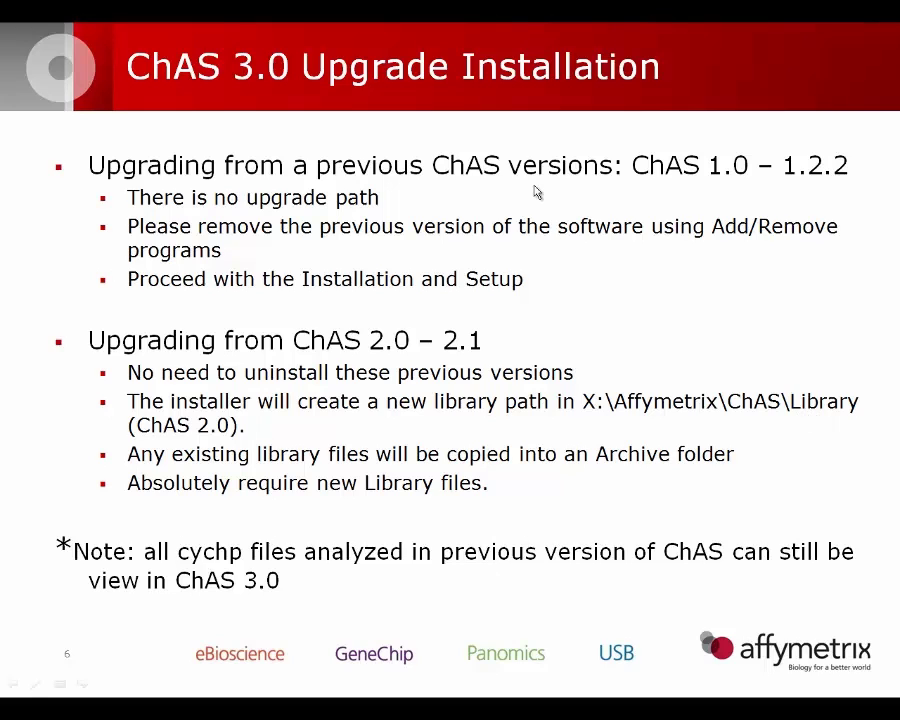
- Exit the PowerPoint slide show from the ChAS 3.0 Upgrade Installation slide
key("Escape")
- Clear the desktop, close the iPass window, select the CytoScanHD zip, and launch ChAS3.0_setup.exe
key("super+d")
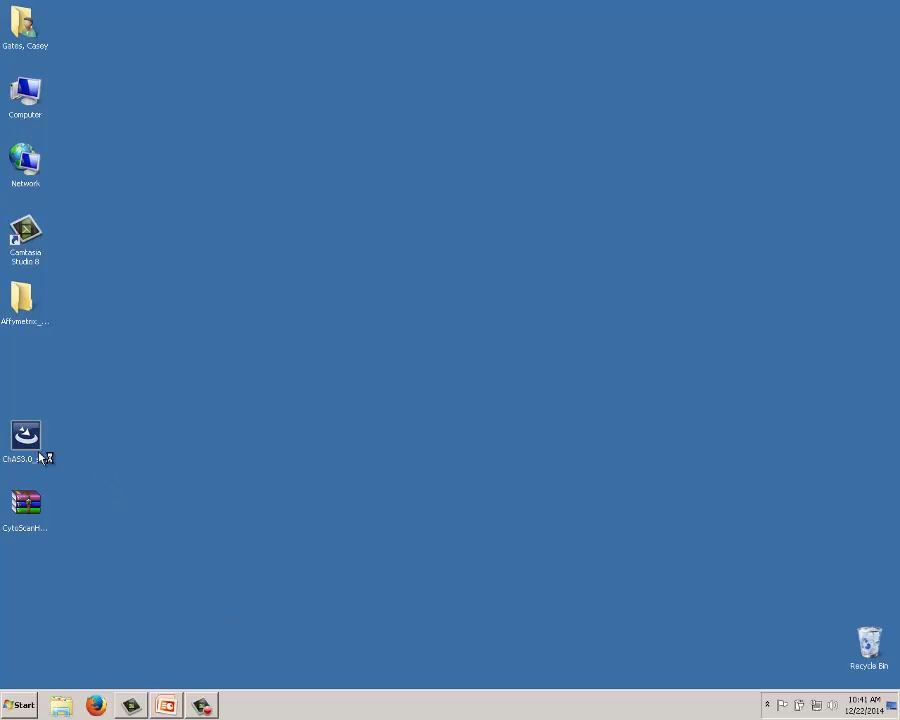
left_click_drag(44, 437, 97, 438)
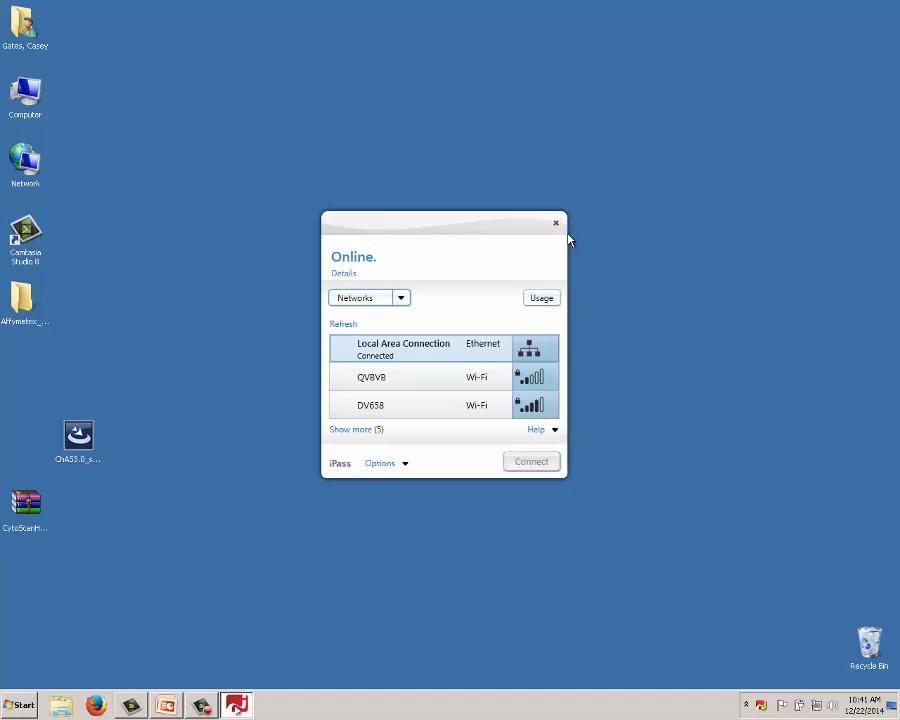
left_click(556, 225)
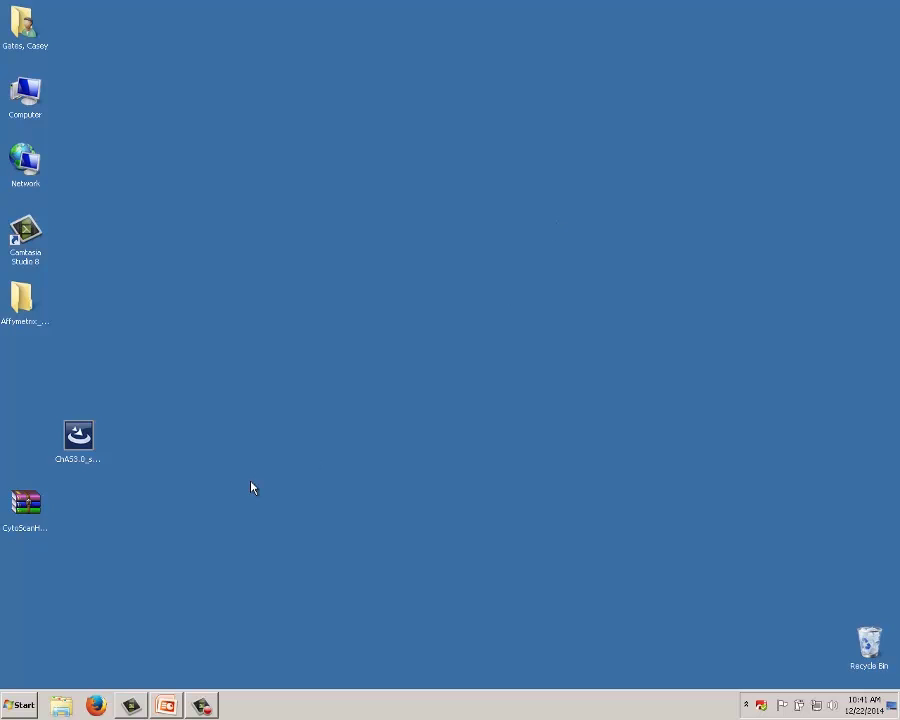
left_click(36, 515)
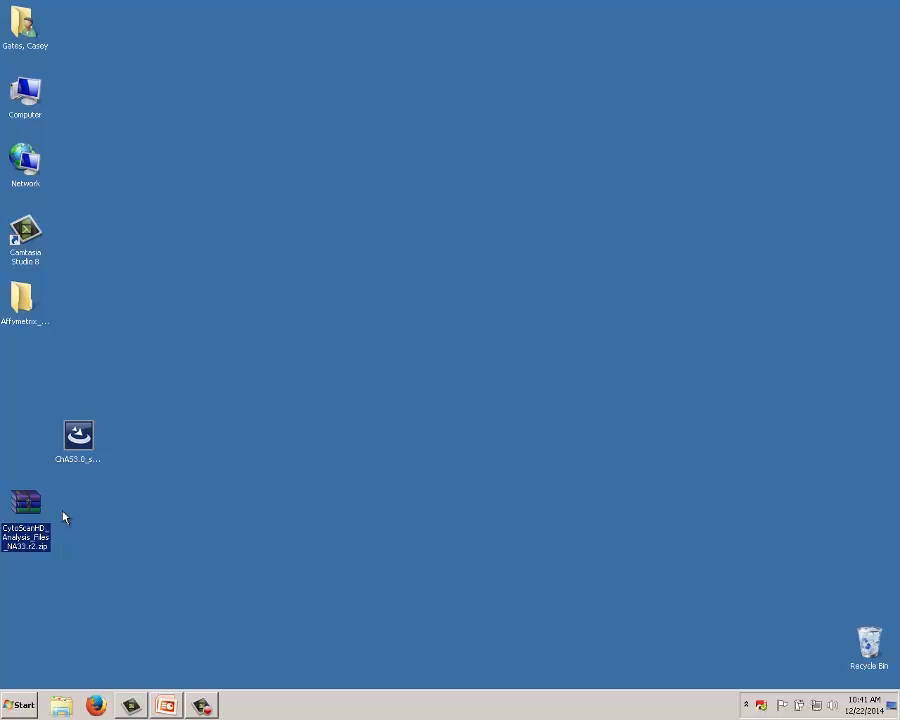
double_click(80, 435)
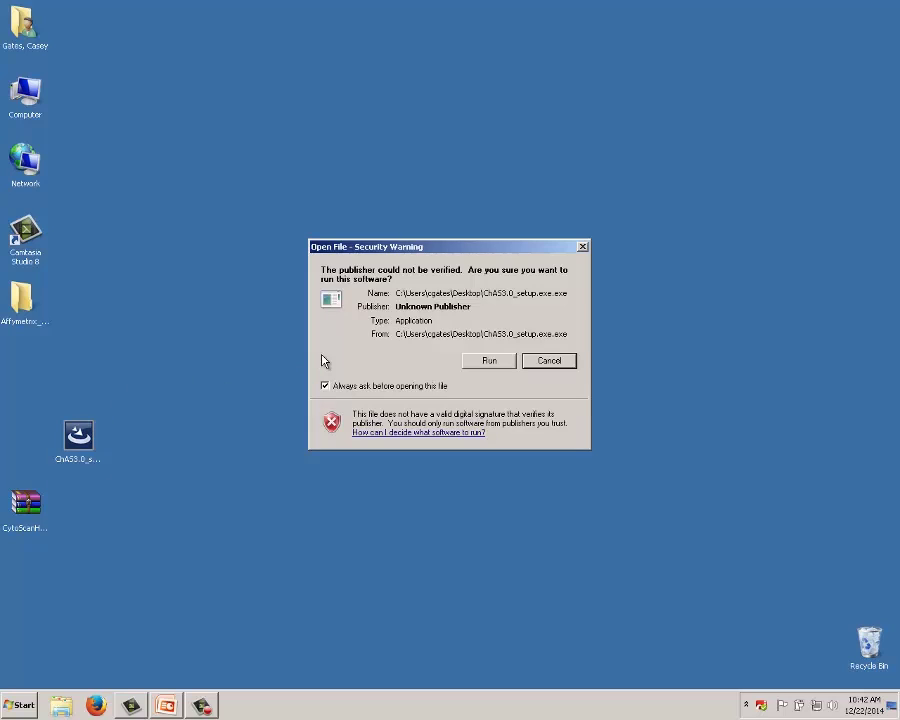
- Allow ChAS3.0_setup.exe to run from the security warning
left_click(489, 360)
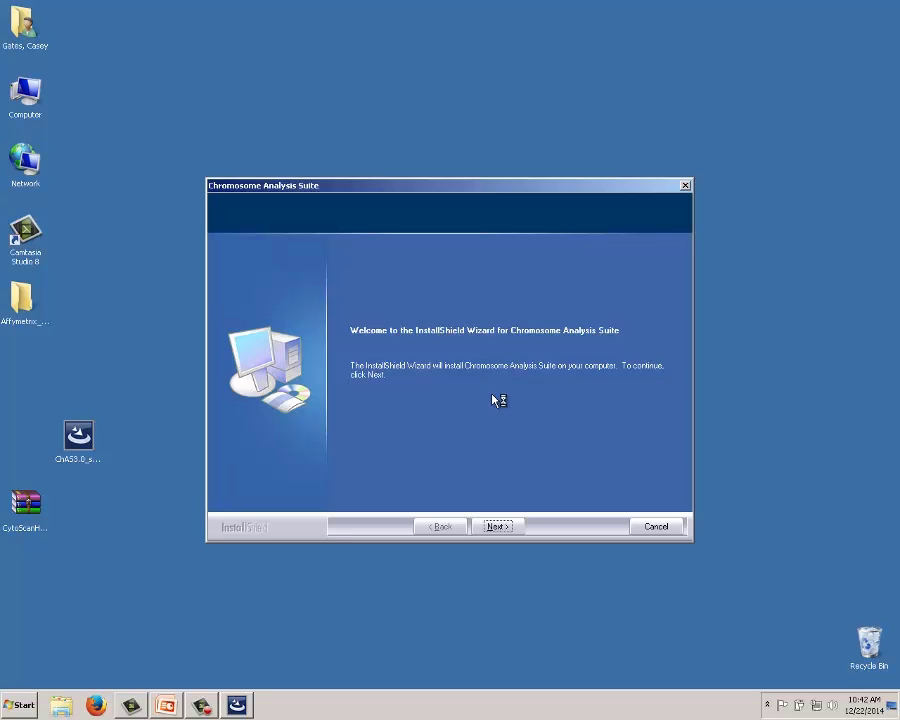
- Accept the ChAS 3.0 license agreement terms and proceed to Setup Type
left_click(503, 528)
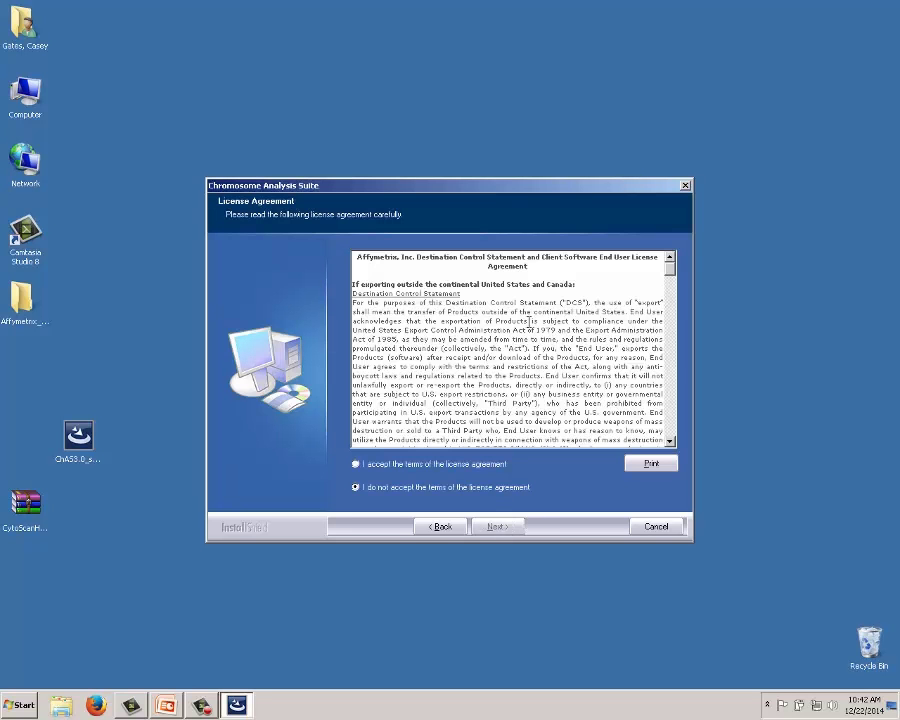
left_click_drag(670, 275, 676, 348)
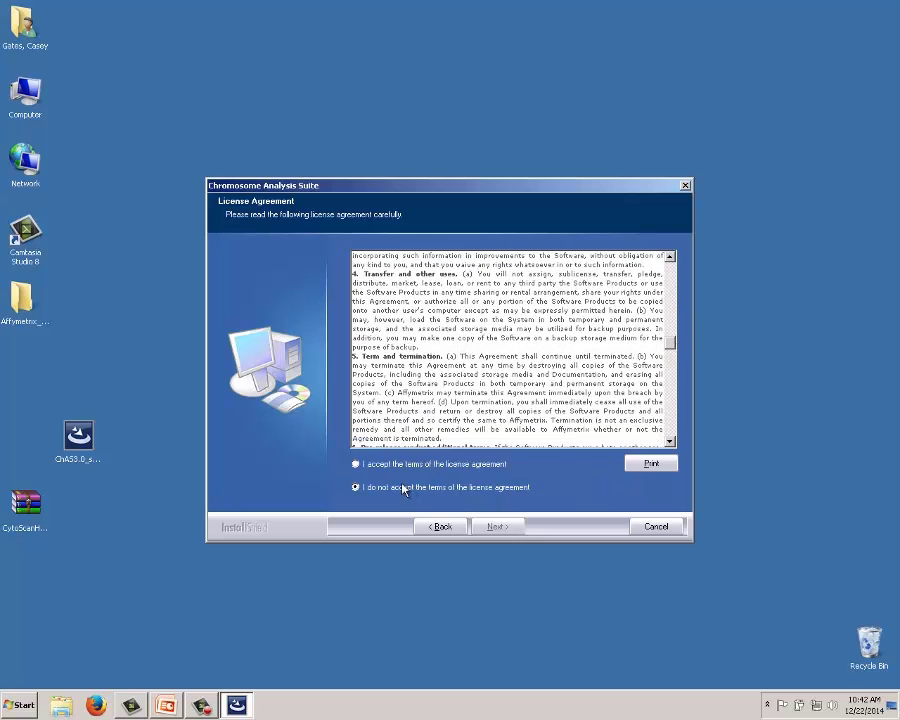
left_click(358, 466)
left_click(508, 528)
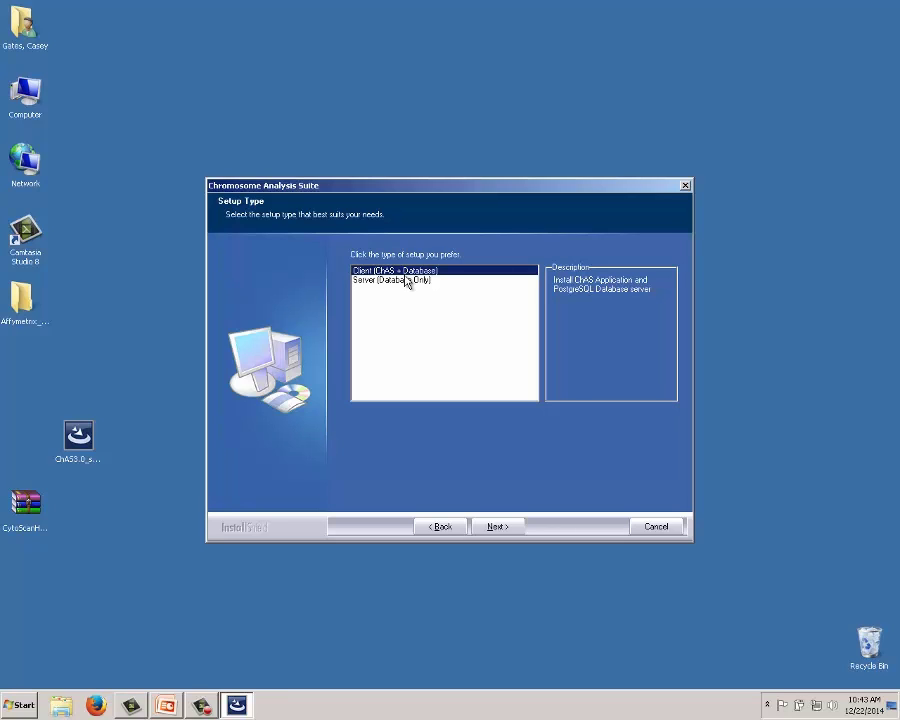
- Select the Client (ChAS + Database) setup type and continue to the drive page
left_click(408, 281)
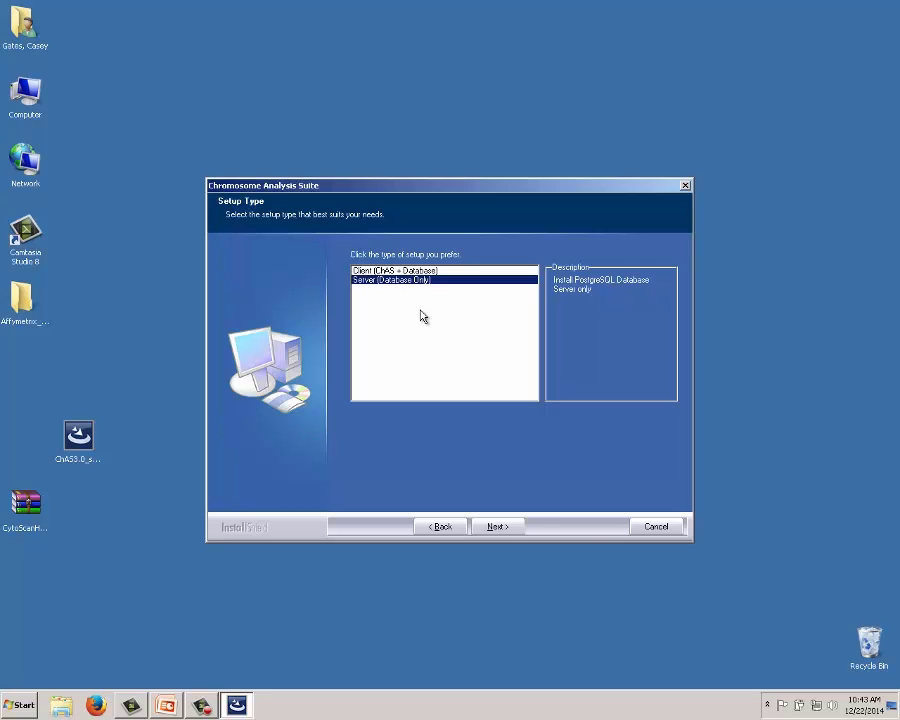
left_click(379, 271)
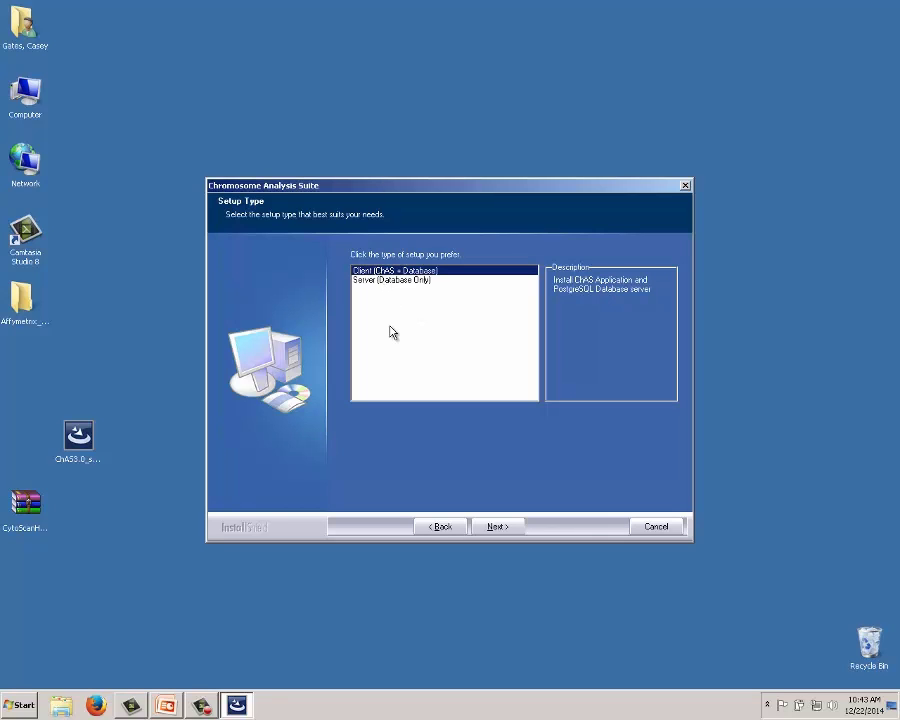
left_click(498, 527)
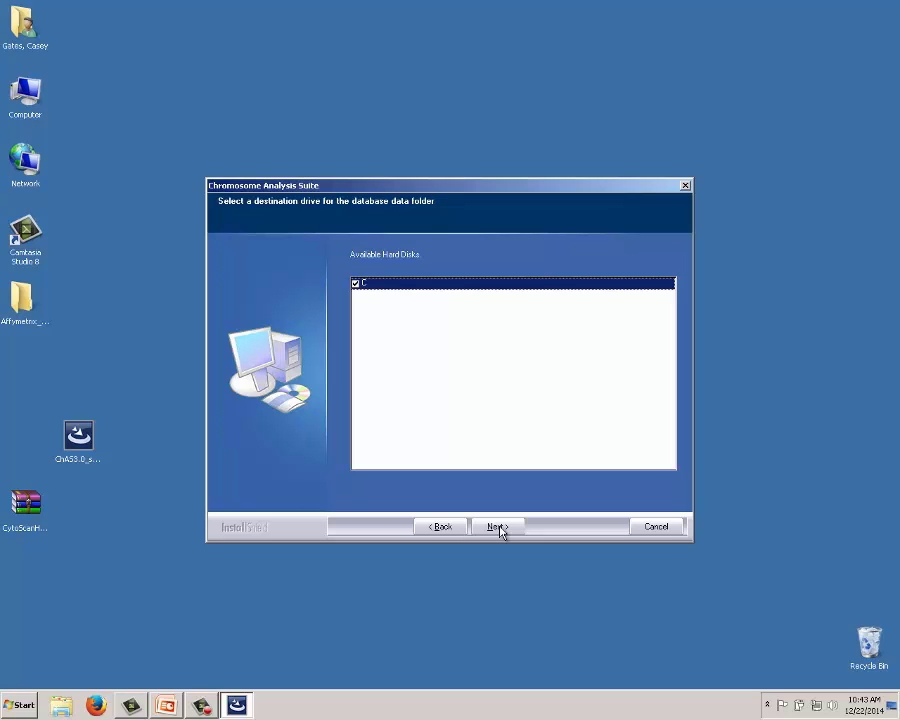
- Keep drive C and PostgreSQL port 6543, then confirm Yes to proceed
left_click(500, 528)
left_click(506, 533)
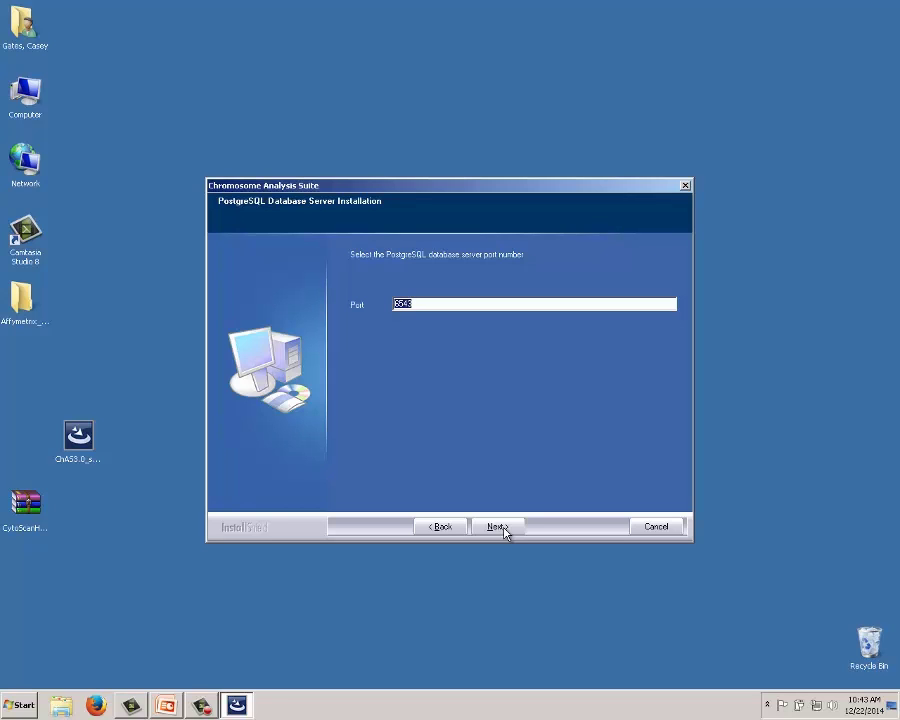
left_click(503, 529)
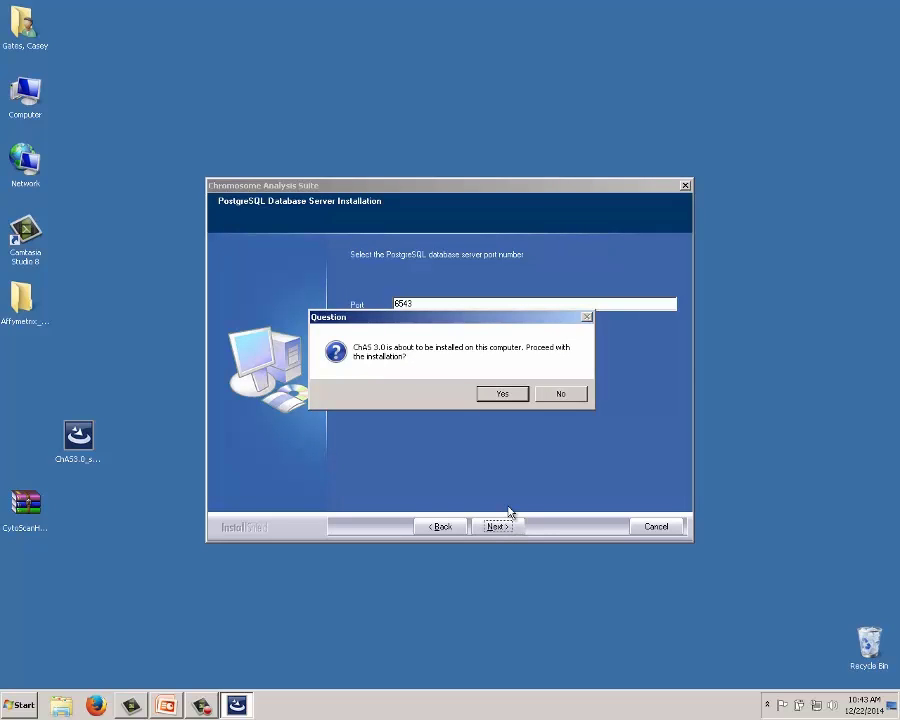
left_click(510, 394)
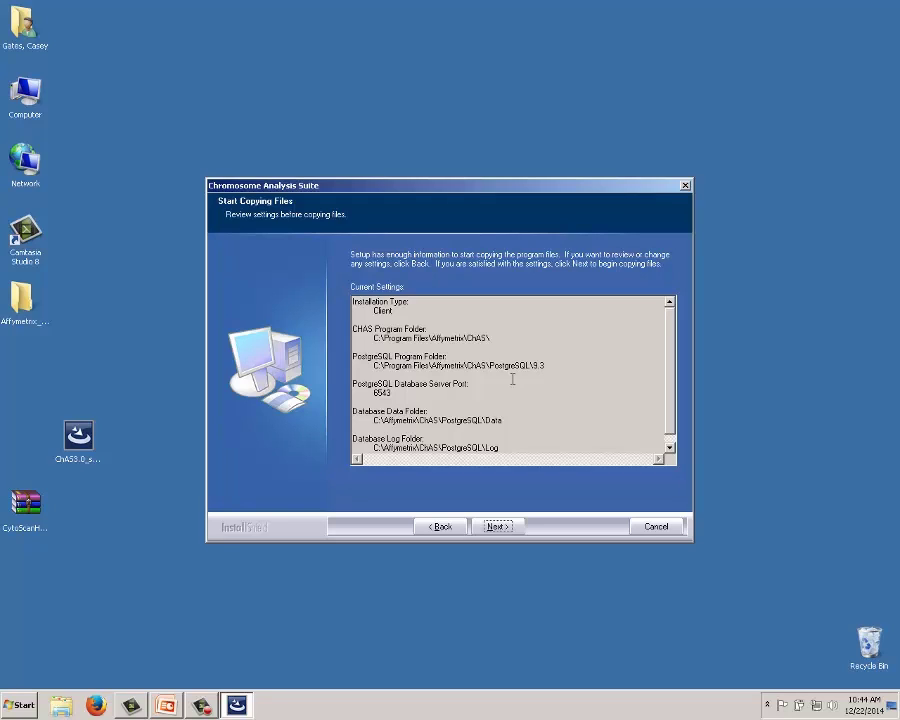
- Start copying the ChAS 3.0 program files from the summary page
left_click(506, 528)
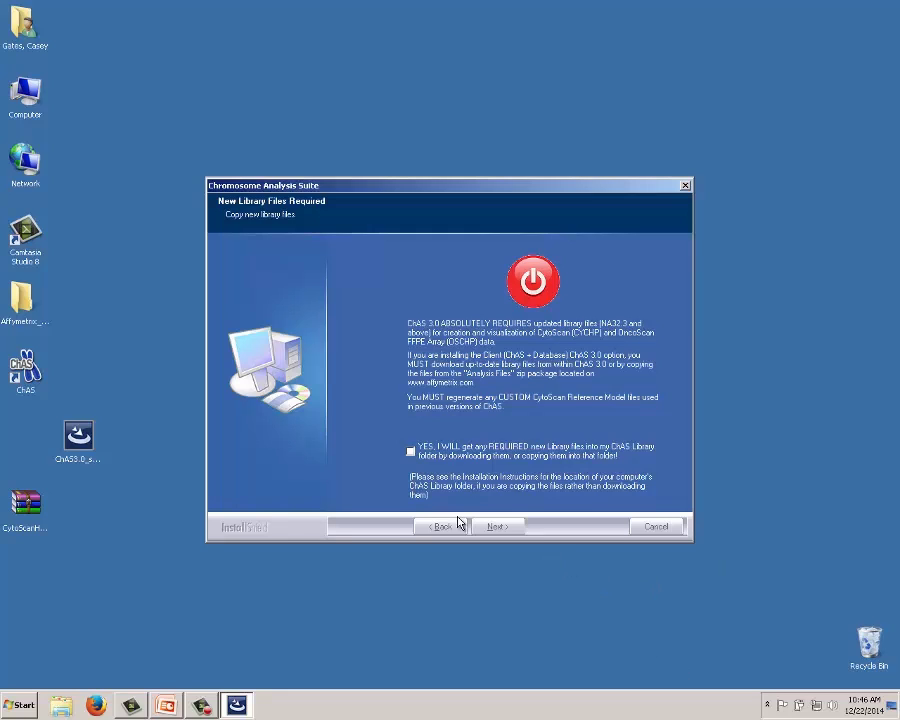
- Check 'YES, I WILL get any REQUIRED new Library files' and finish the wizard
left_click(410, 452)
left_click(500, 525)
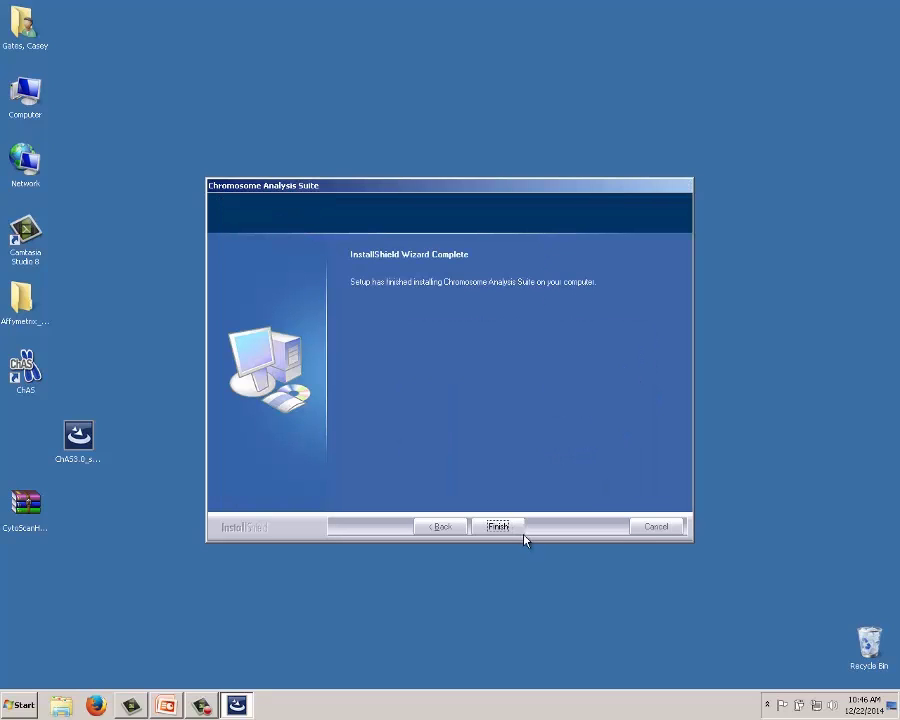
left_click(504, 531)
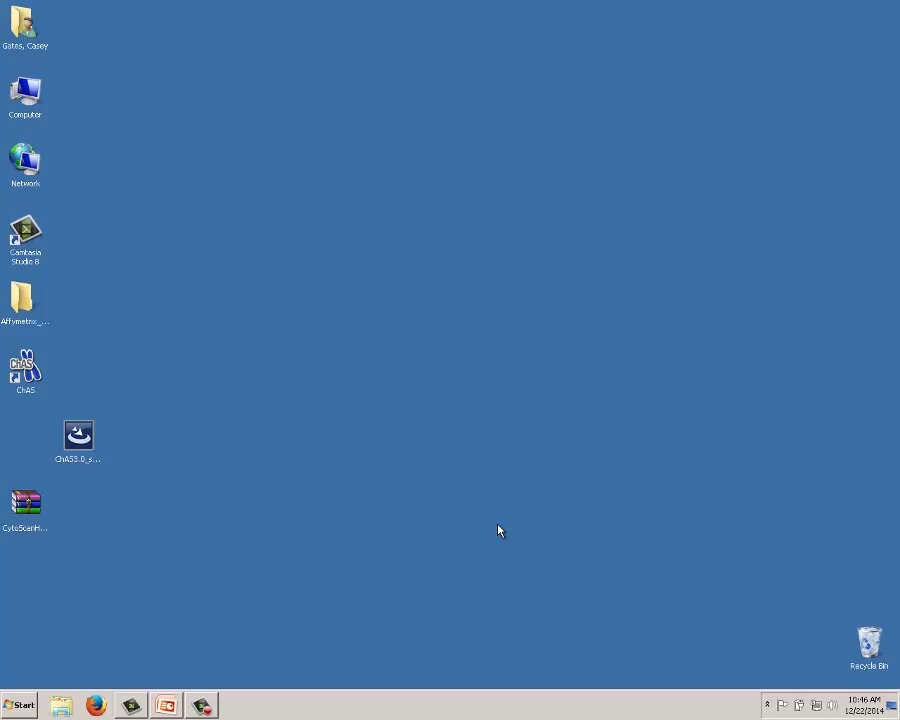
- Launch ChAS from its desktop shortcut and confirm the existing user
left_click(35, 371)
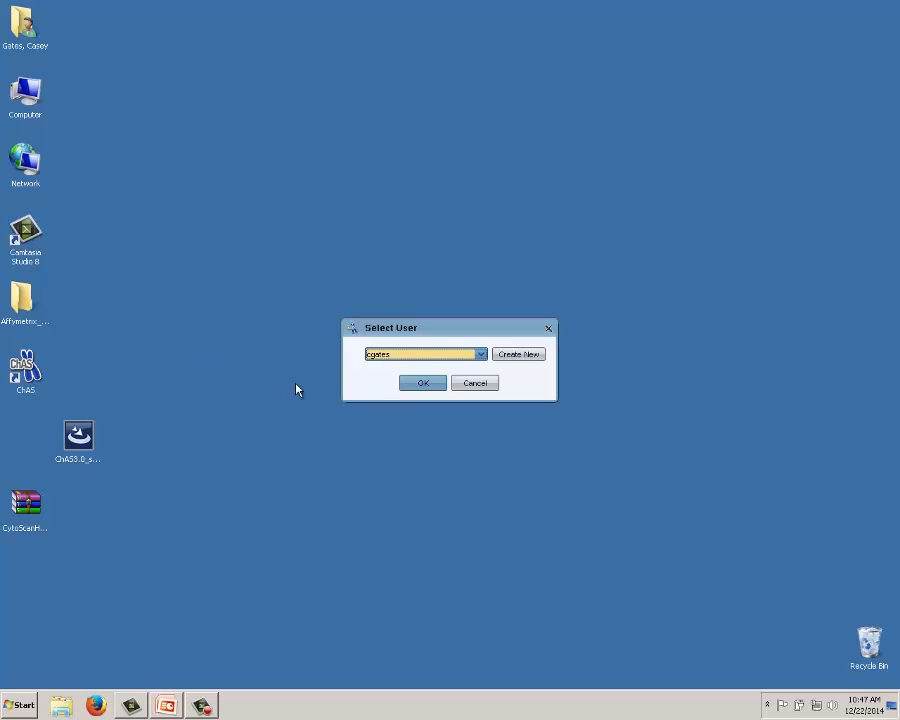
left_click(416, 386)
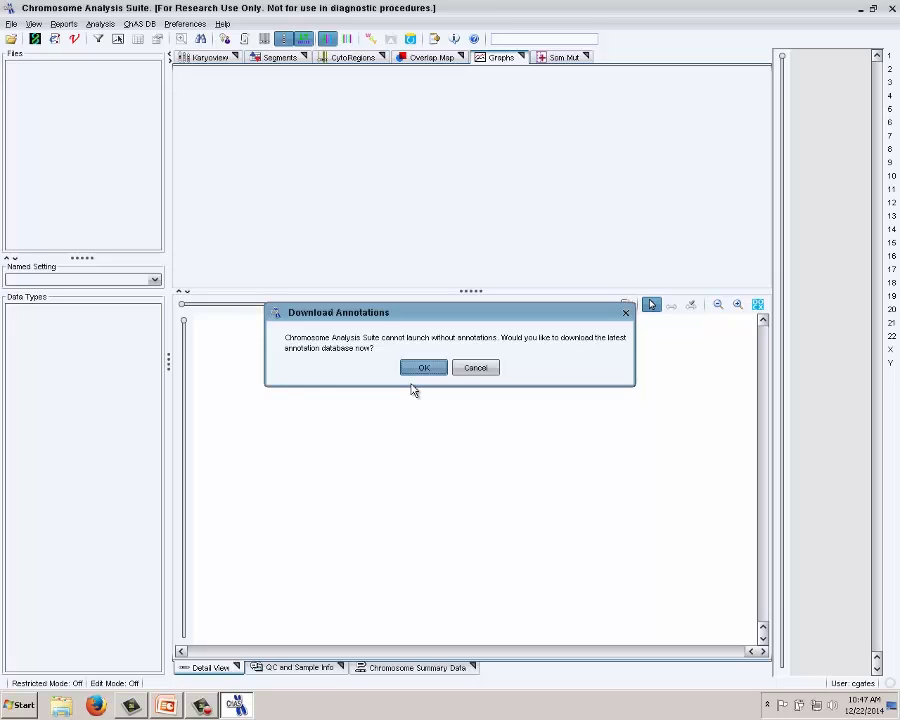
- Confirm downloading the latest annotations and dismiss the restart Error dialog
left_click(422, 368)
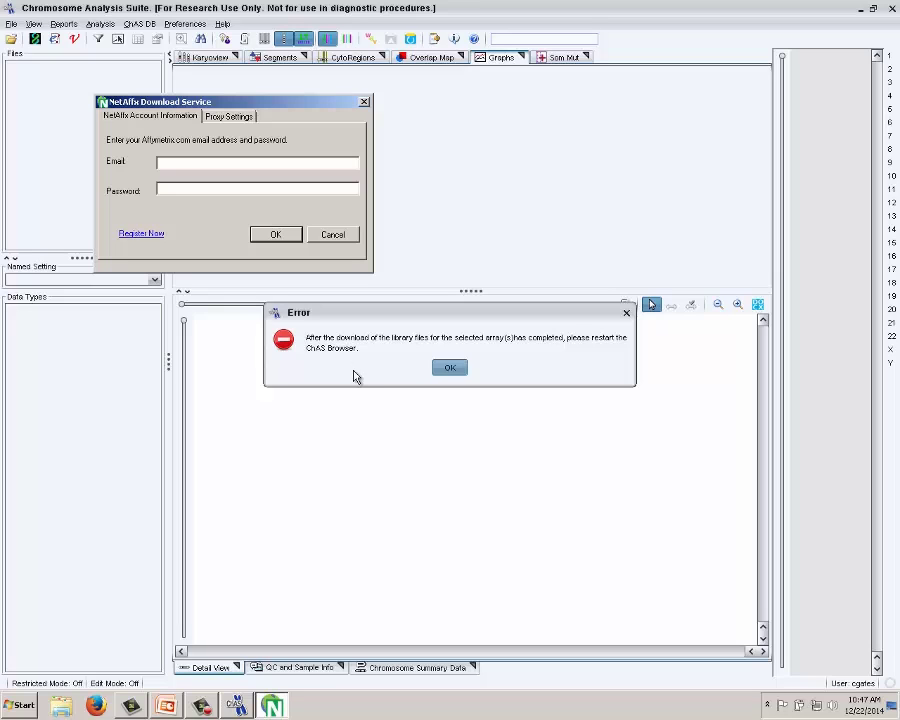
left_click(449, 368)
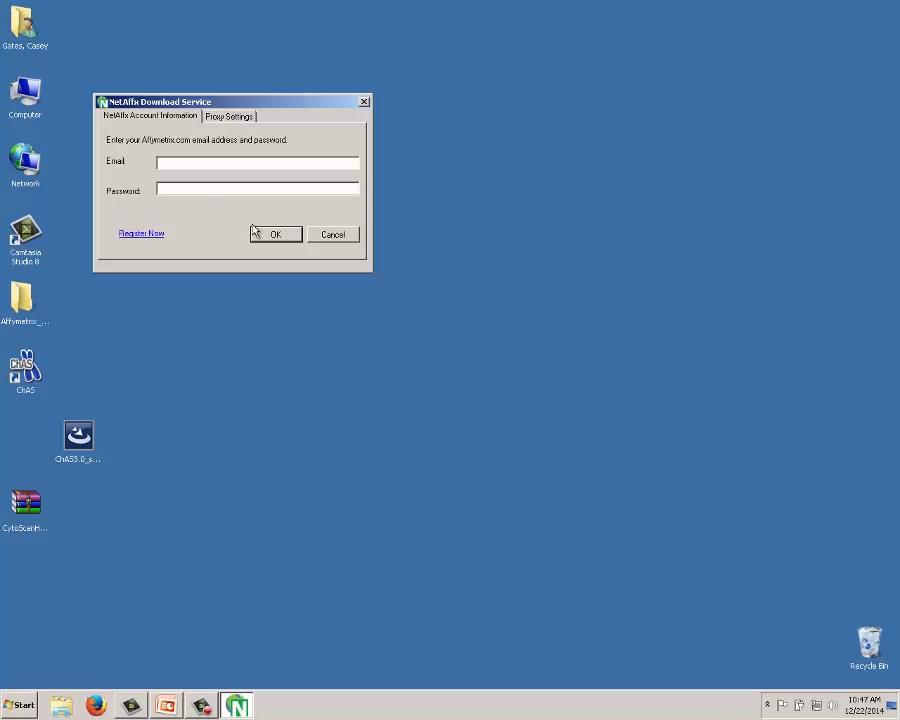
- Sign in to NetAffx with the account e-mail and password to open the Library Files list
left_click(185, 160)
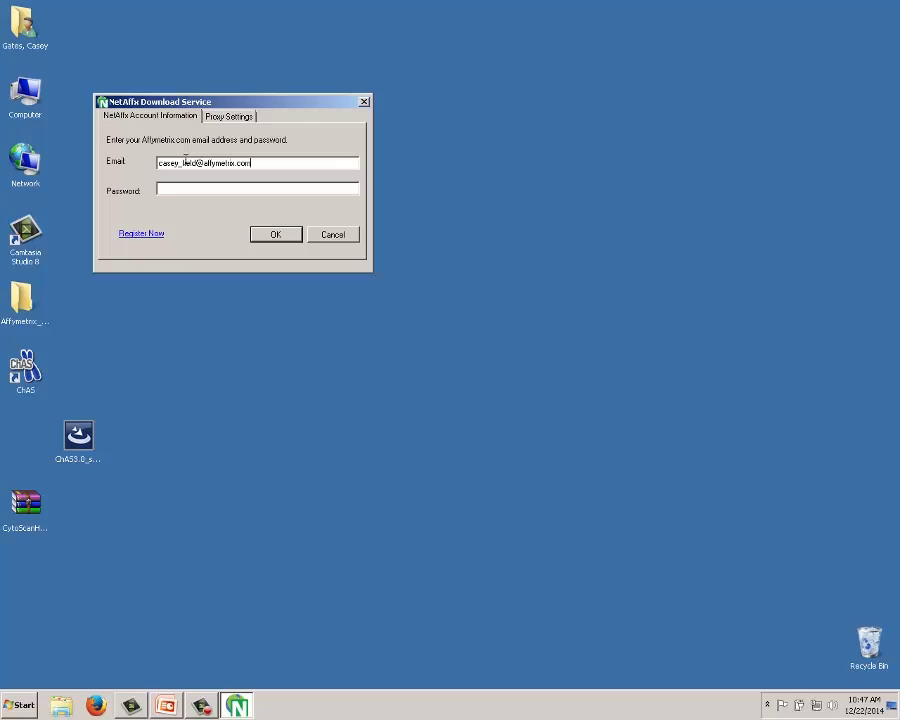
left_click(201, 187)
type("******")
left_click(273, 237)
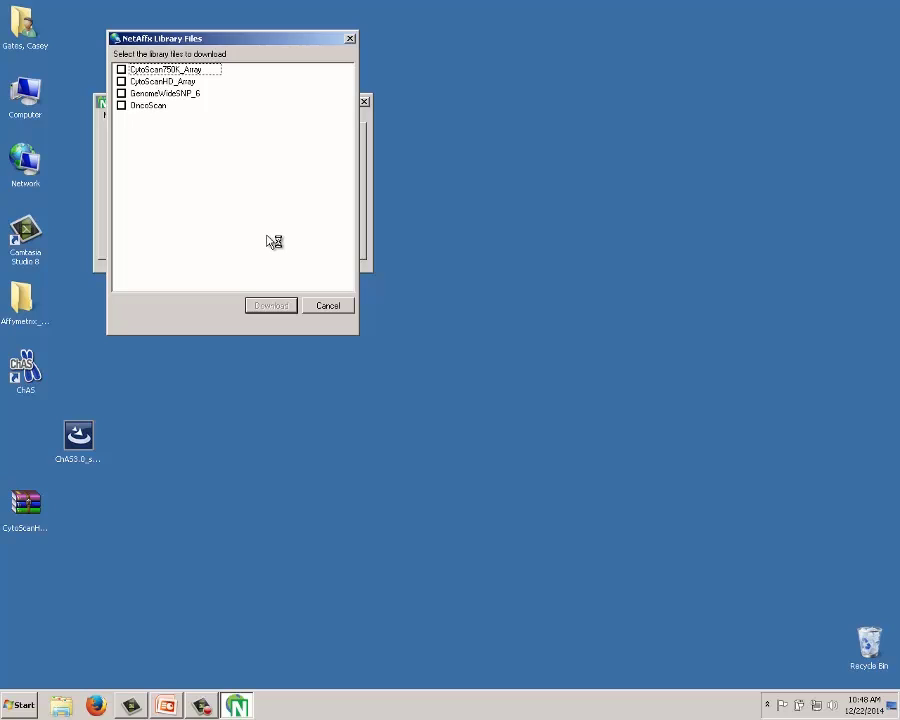
- Check CytoScanHD_Array and OncoScan, leaving CytoScan750K_Array and GenomeWideSNP_6 unchecked, and start the download
left_click(122, 82)
left_click(122, 105)
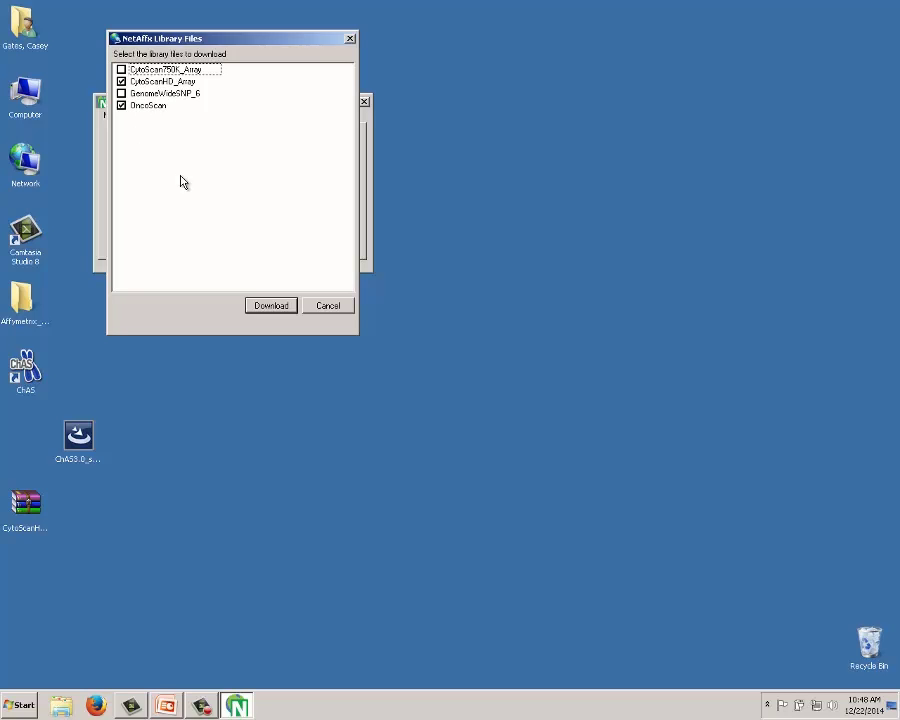
left_click(266, 308)
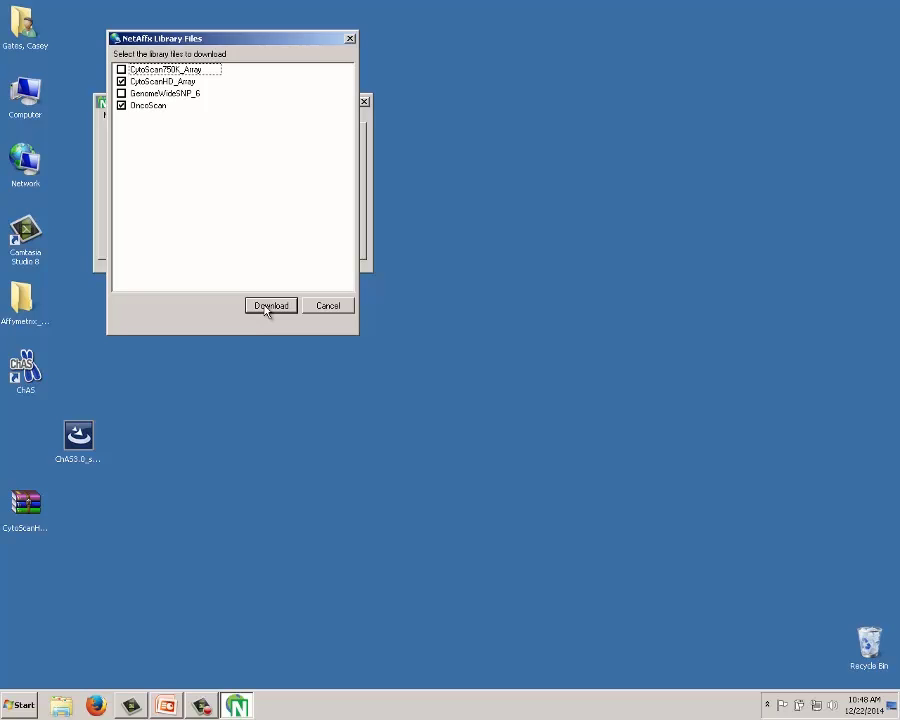
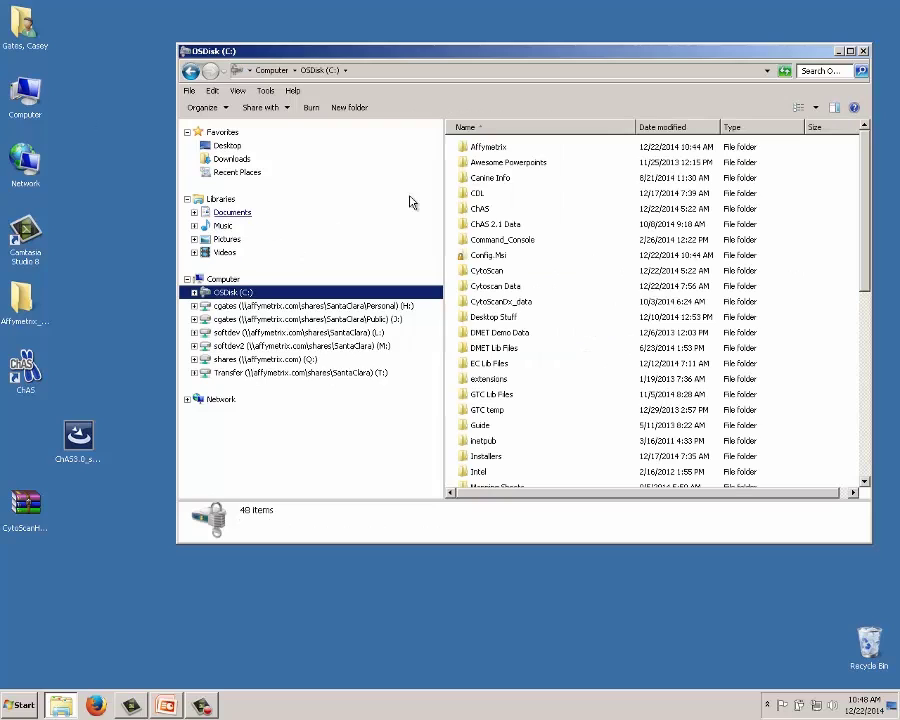
- Move the CytoScanHD_Analysis_Files_NA33.r2.zip from the desktop into C:\Affymetrix\ChAS\Library
double_click(499, 148)
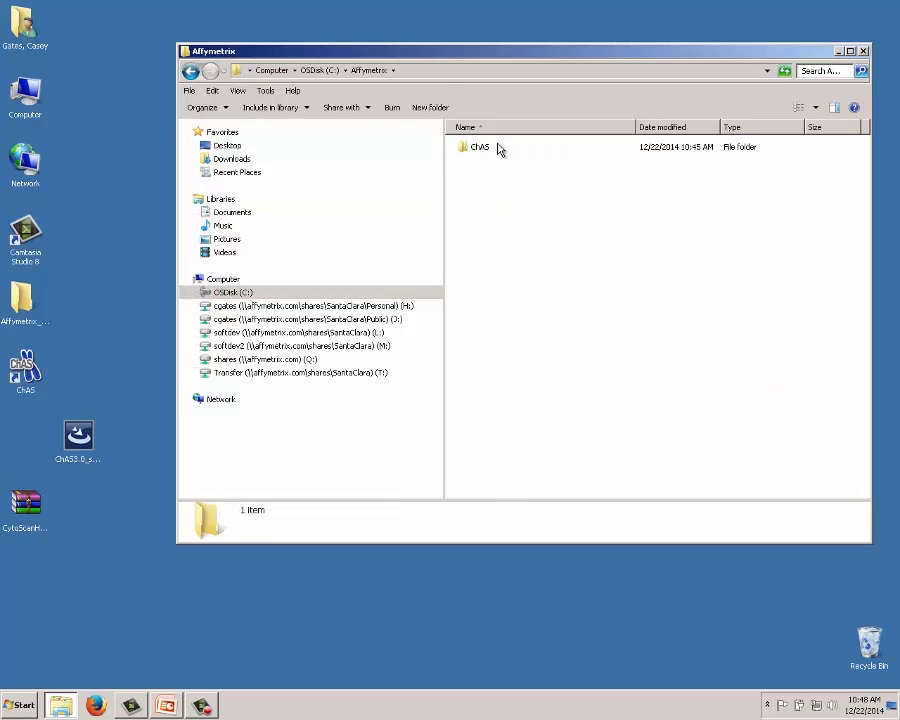
double_click(480, 148)
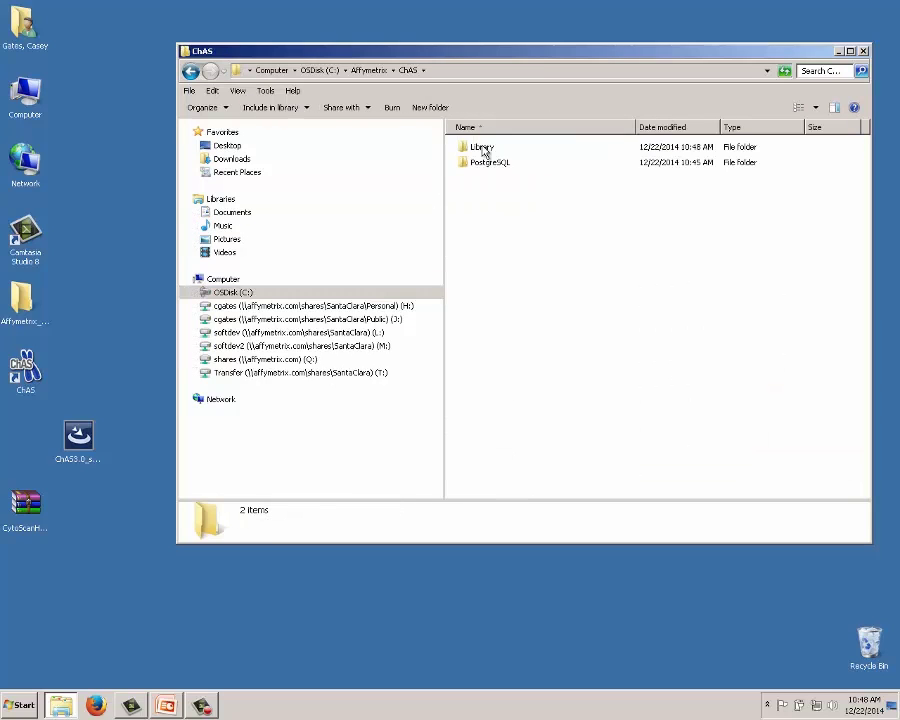
left_click(482, 148)
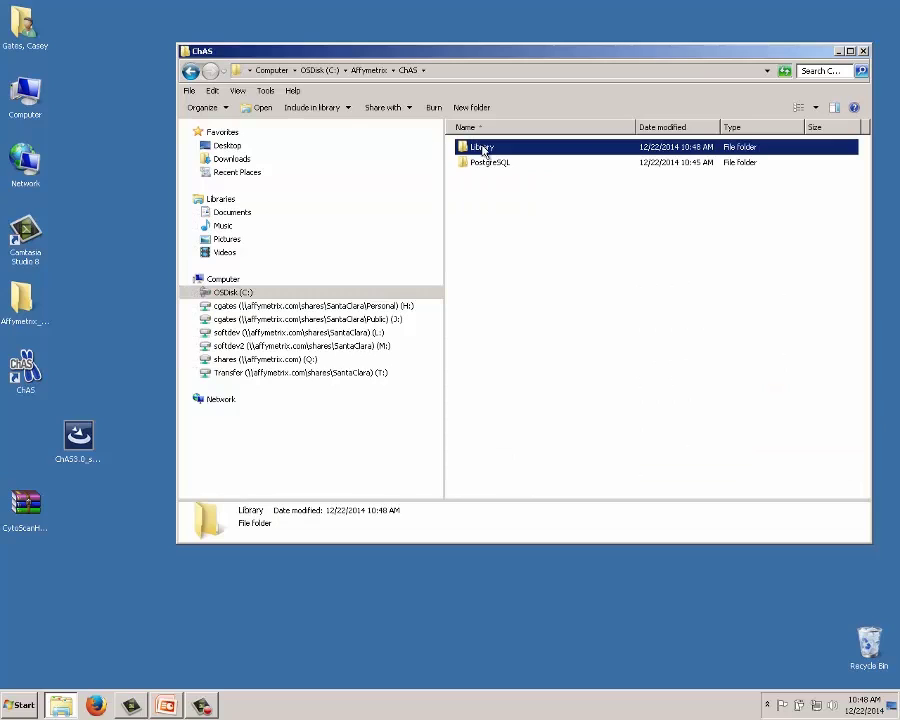
mouse_move(488, 170)
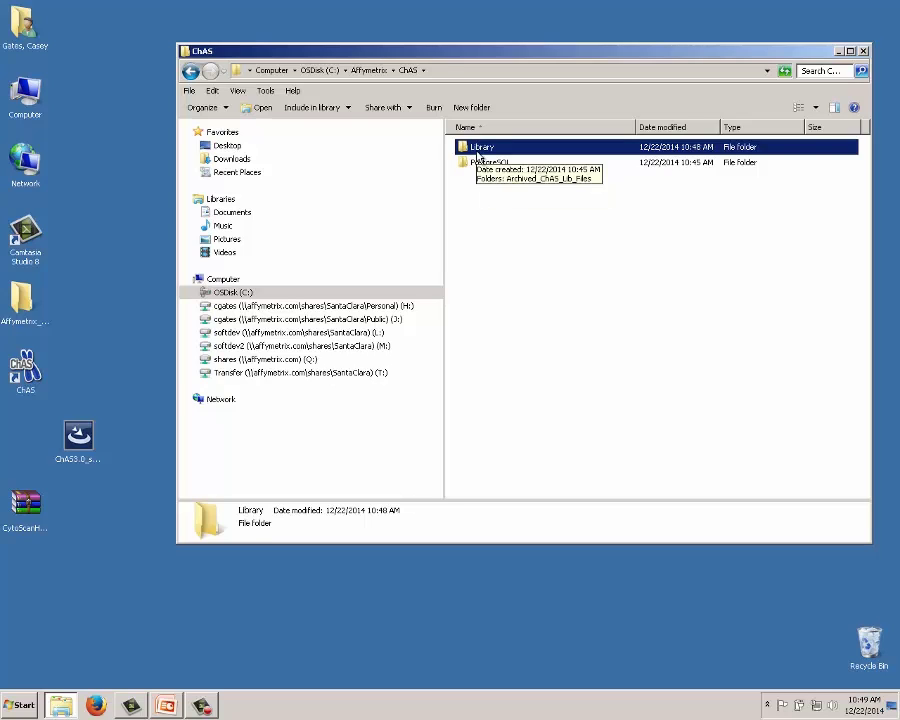
double_click(478, 156)
left_click_drag(35, 510, 520, 252)
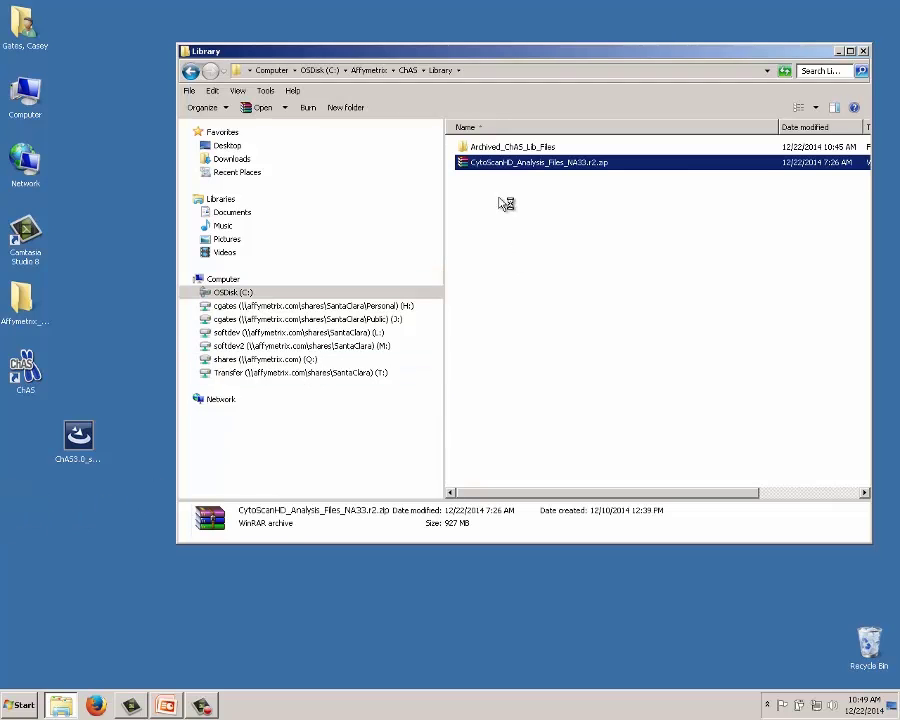
- Extract the CytoScanHD zip into Library with WinRAR, delete the zip, and close Explorer
right_click(486, 163)
left_click(519, 199)
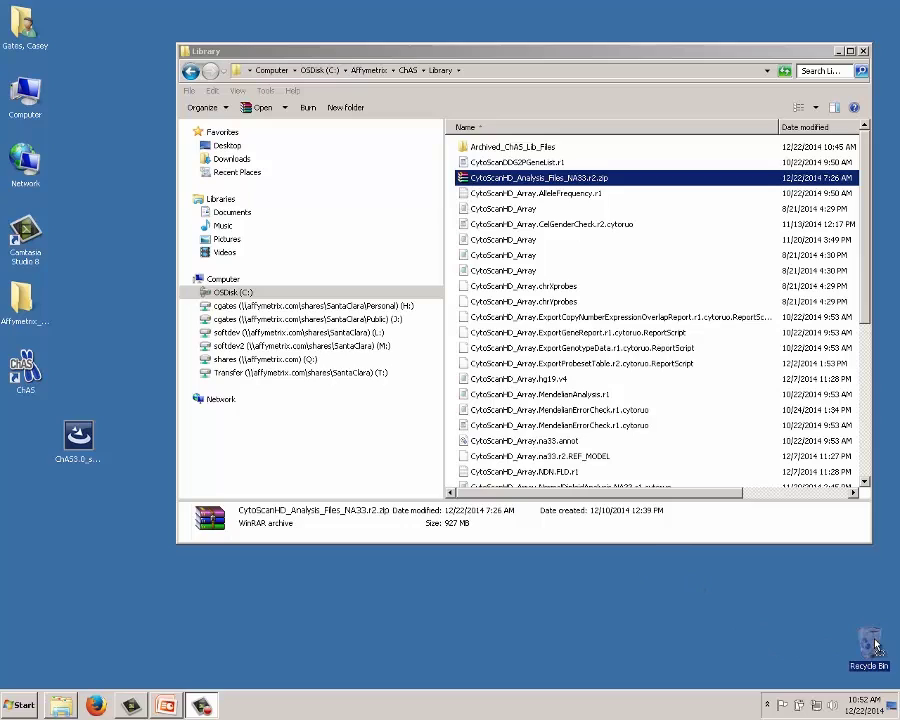
left_click_drag(872, 645, 870, 643)
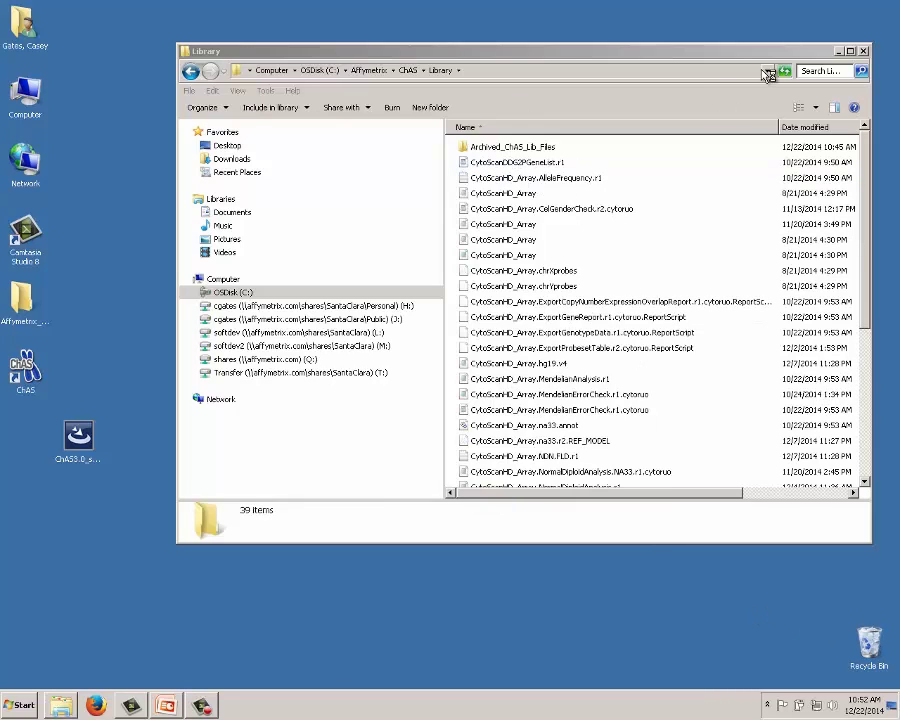
left_click(864, 51)
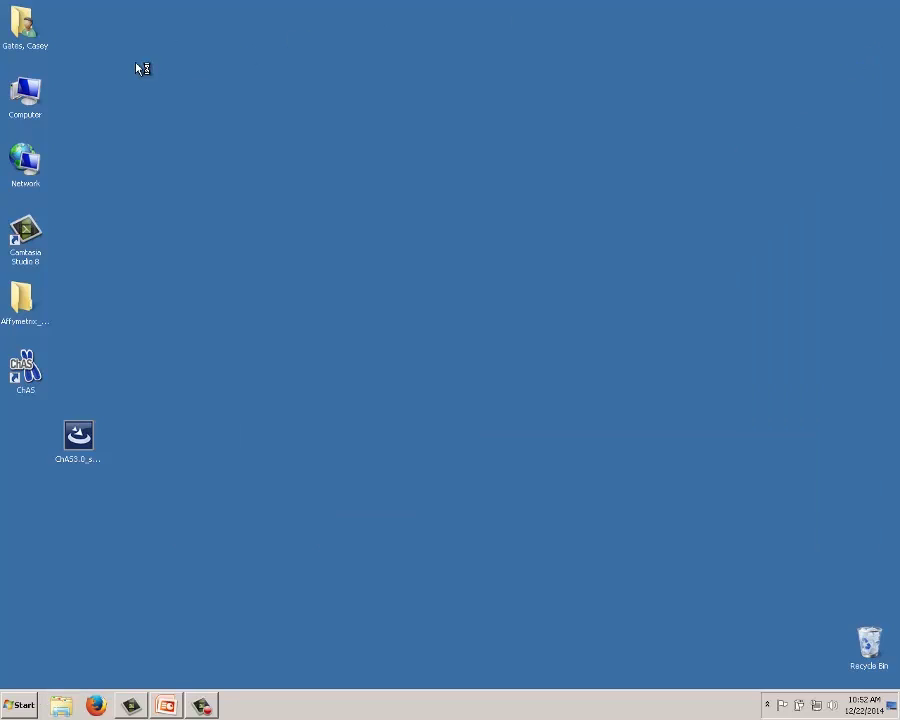
- Launch Chromosome Analysis Suite from its desktop shortcut
left_click(31, 367)
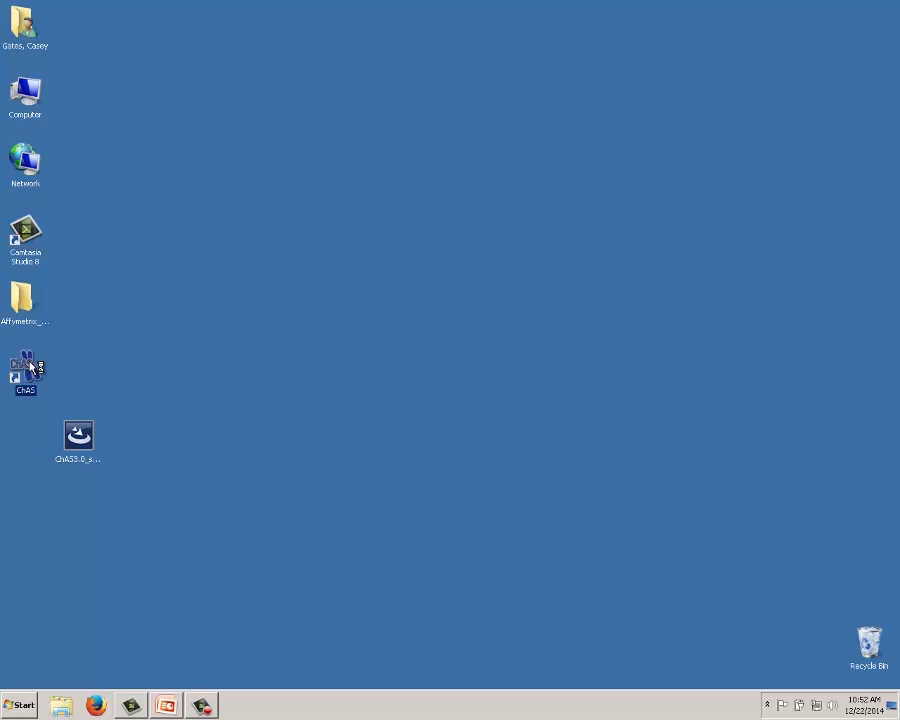
double_click(31, 367)
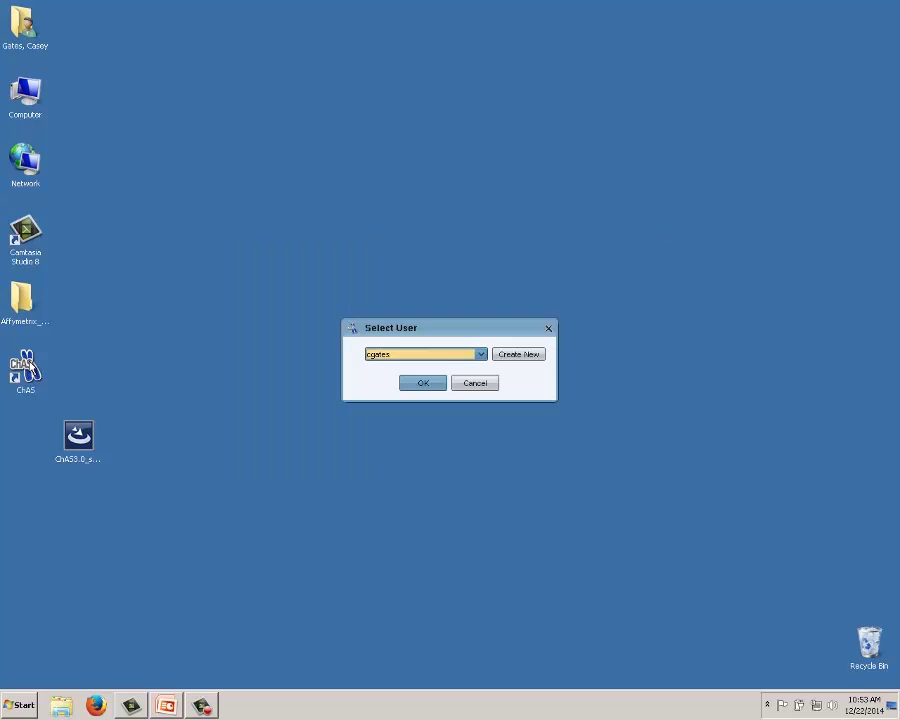
- Accept the selected user and log in to the database with the username and password
left_click(412, 385)
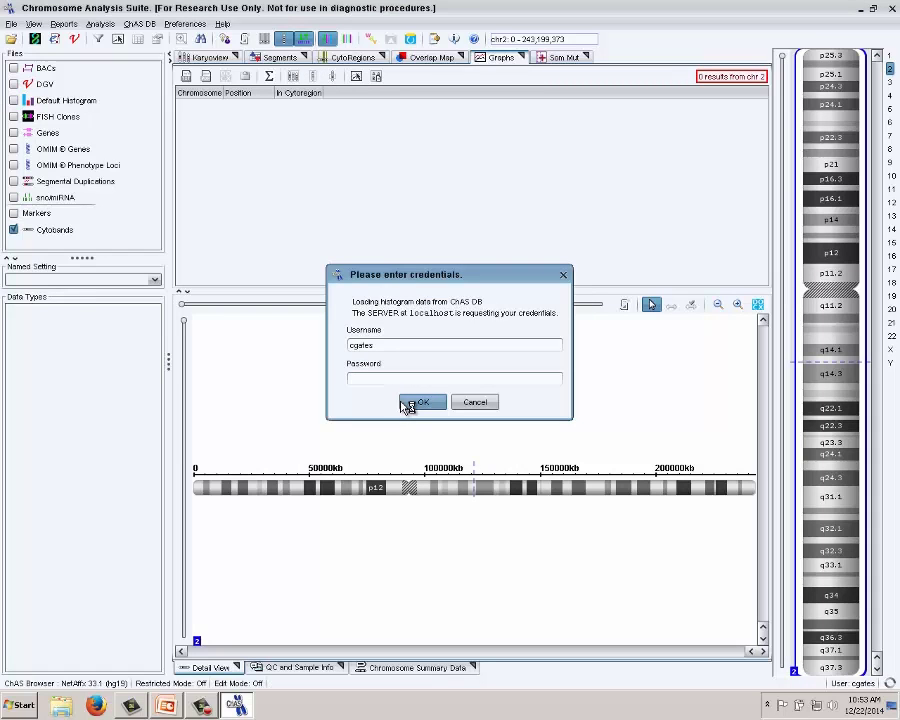
left_click_drag(376, 345, 338, 352)
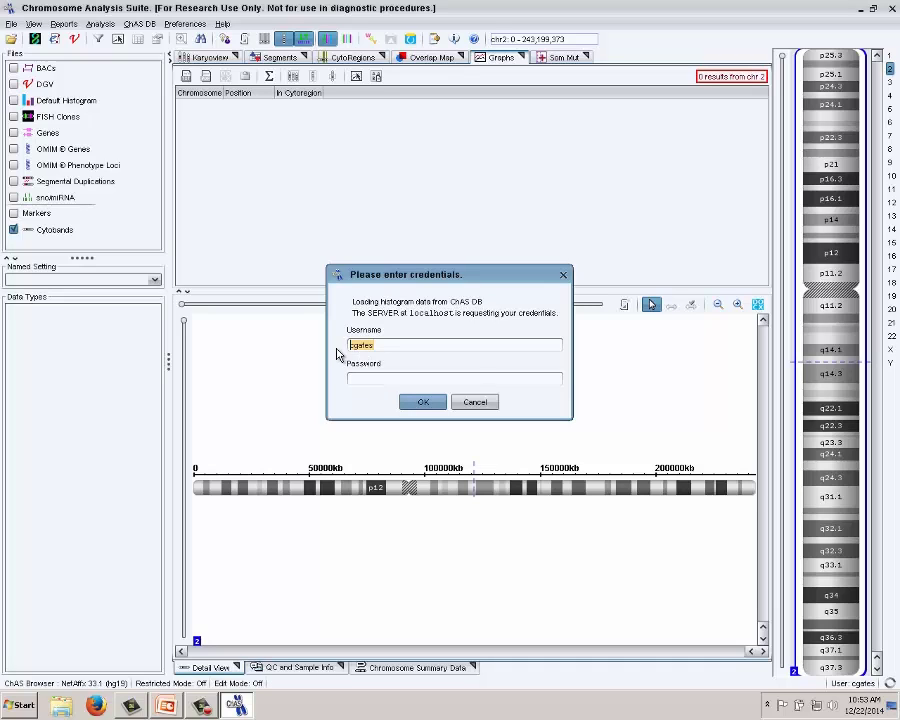
type("admin")
left_click(355, 377)
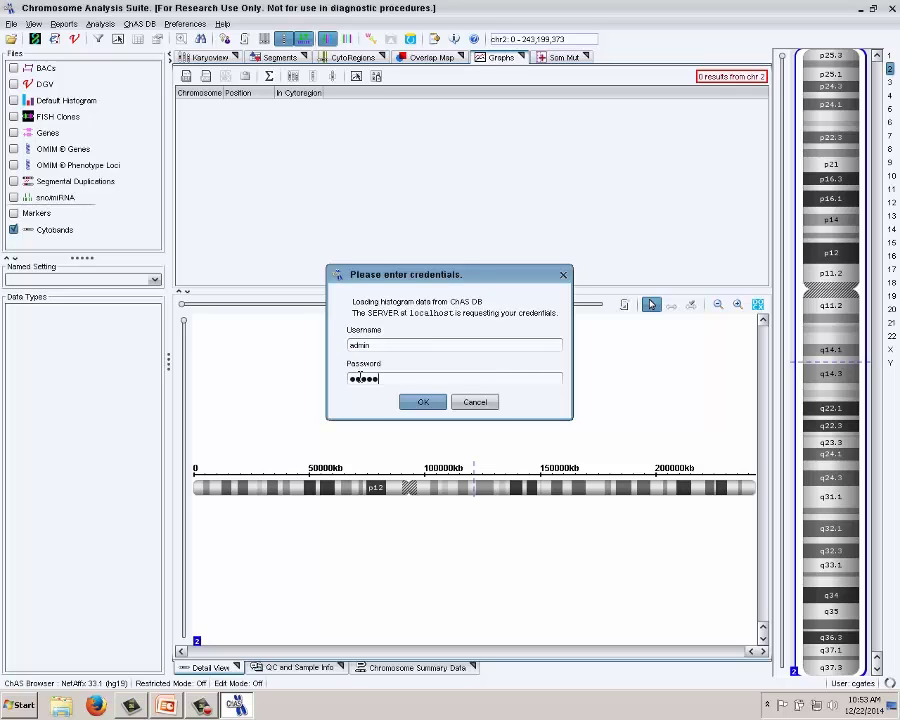
left_click(414, 402)
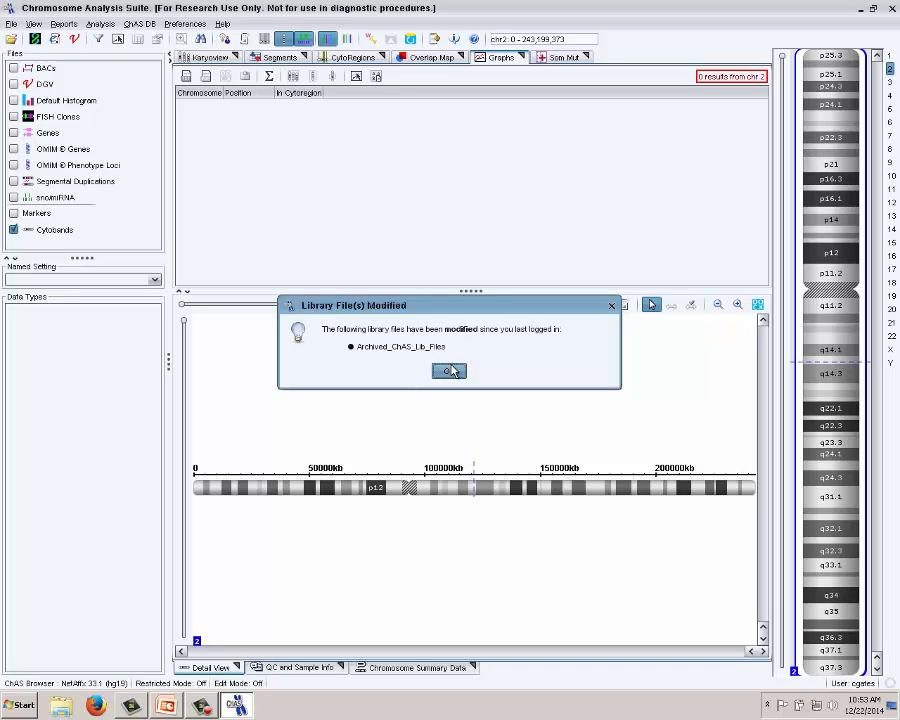
- Dismiss the Library File(s) Modified notice and present closing slide 7 full screen
left_click(450, 371)
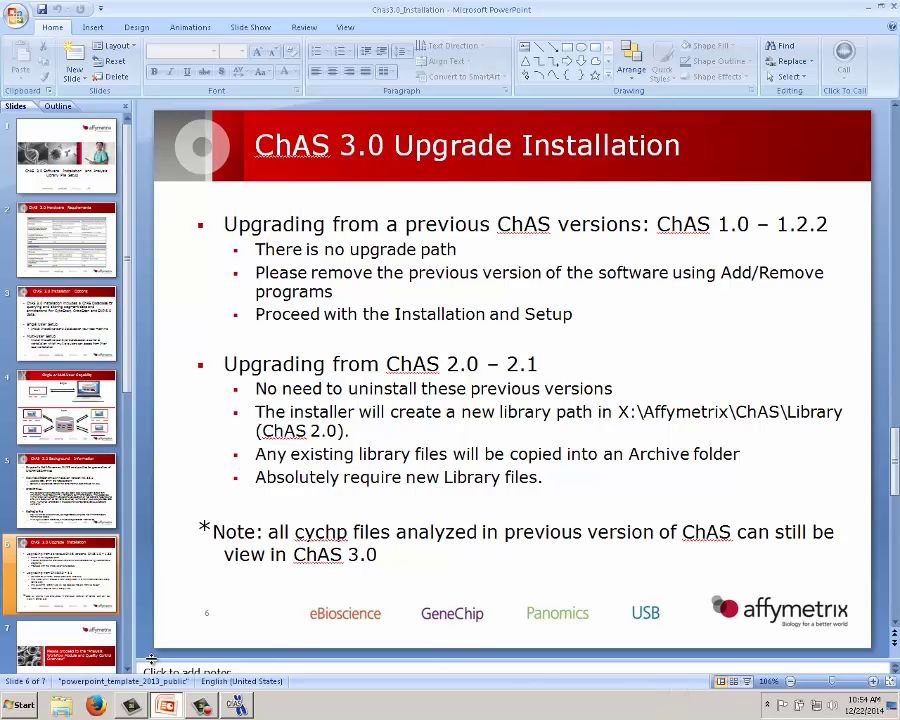
key("Page_Down")
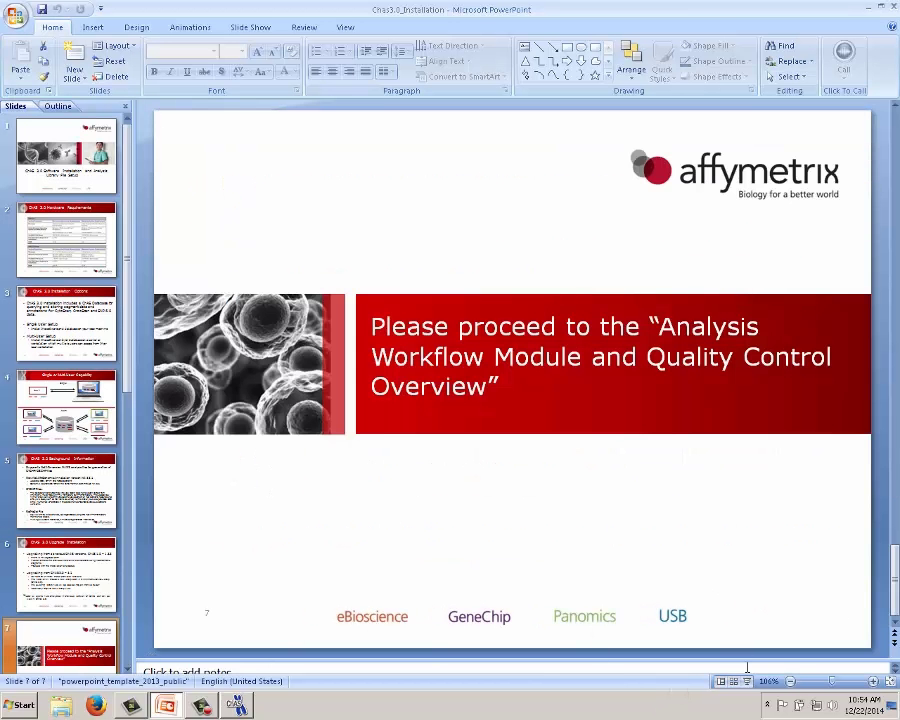
left_click(747, 681)
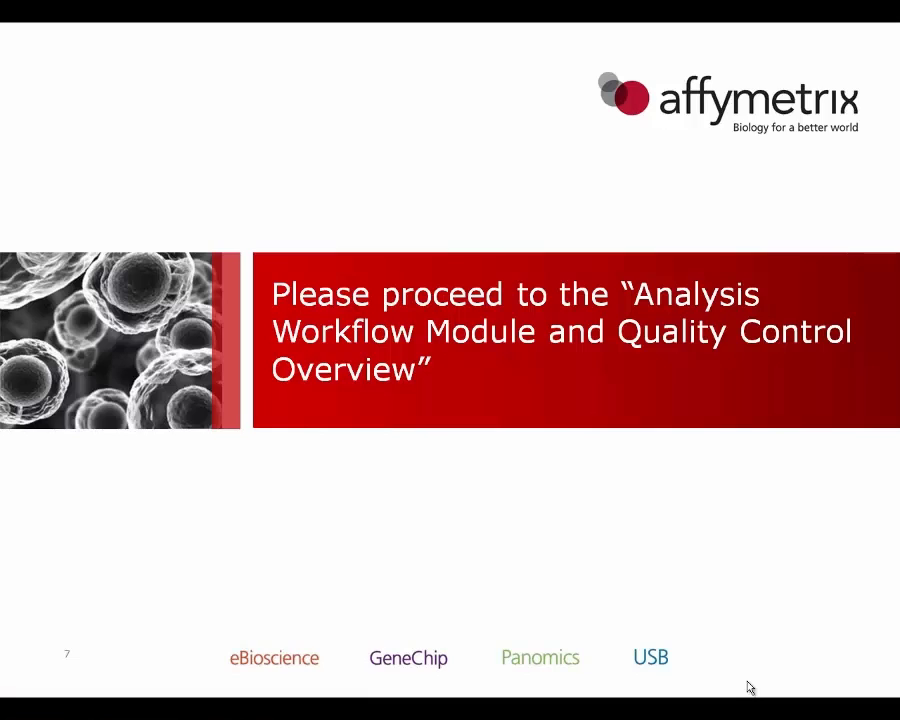